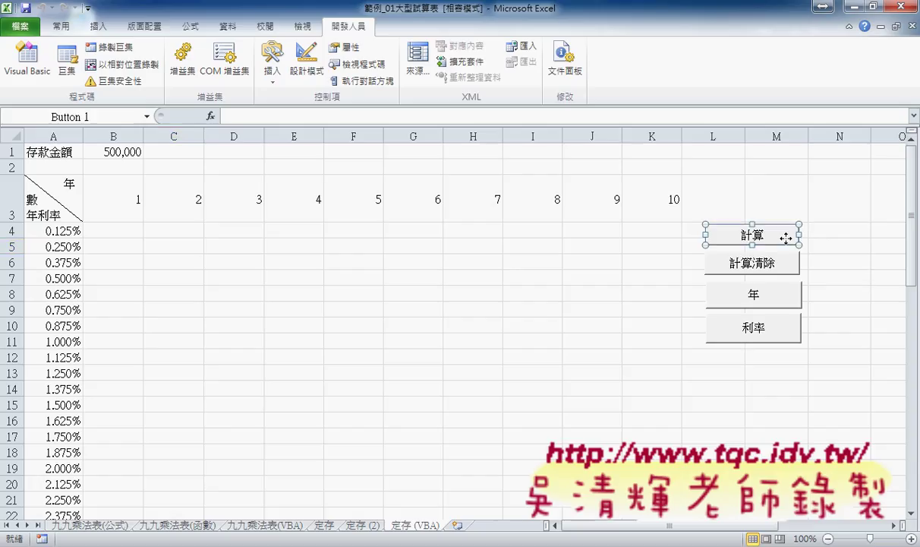
- Open the 計算 macro's code, review its compound-interest formula, then run it to get the deposit prompt
left_click(777, 344)
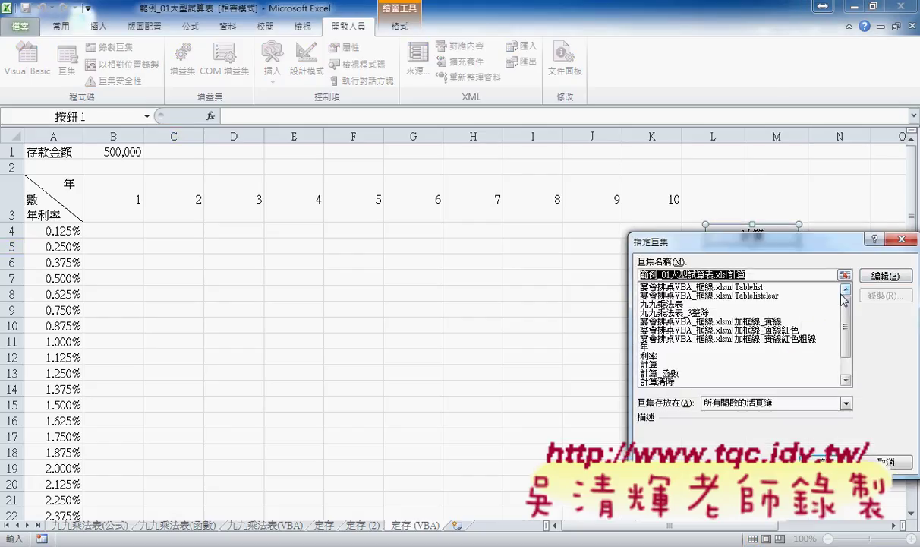
left_click(882, 276)
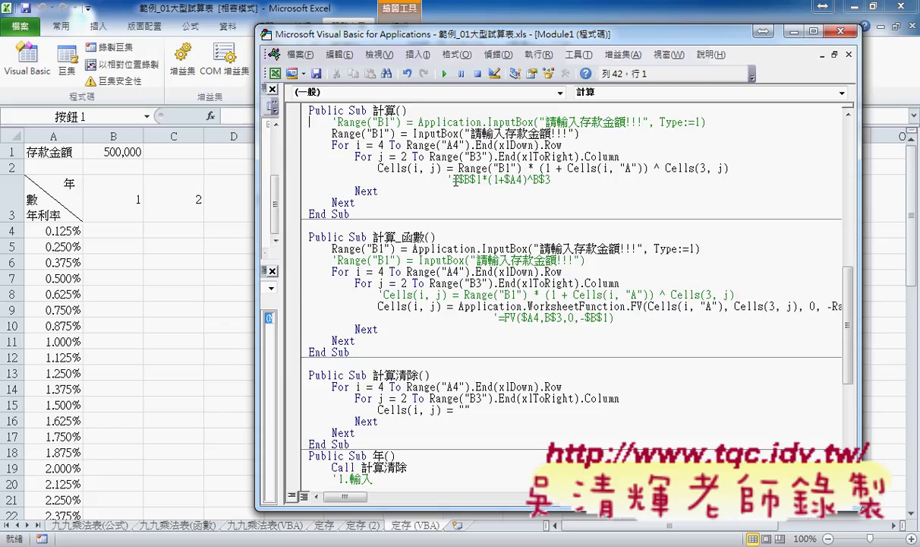
left_click_drag(453, 179, 551, 179)
left_click_drag(458, 168, 730, 168)
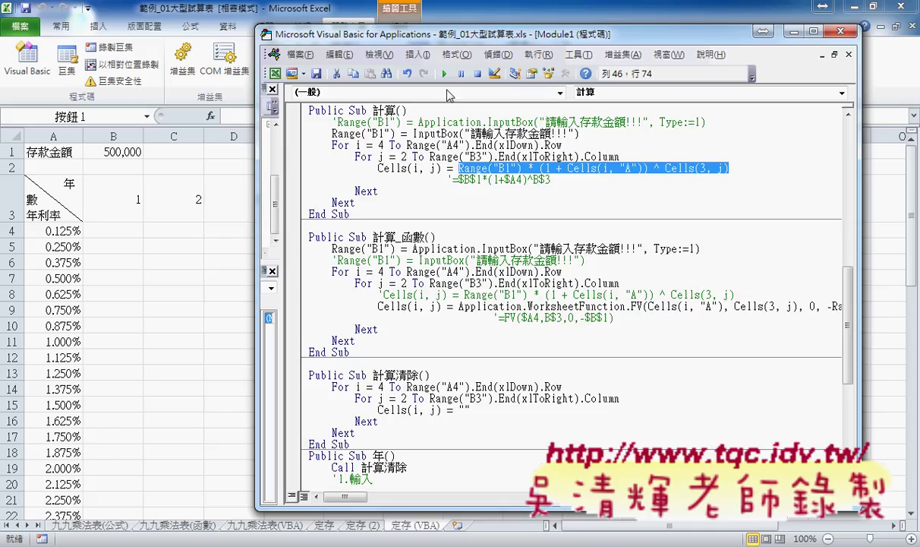
left_click(446, 76)
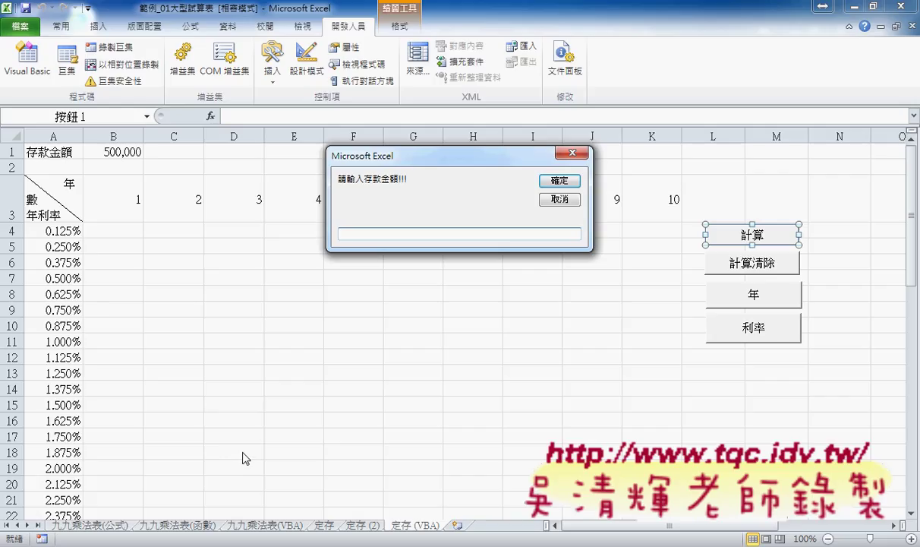
- Submit 五十萬 as the deposit amount, triggering run-time error '13' type mismatch
type("x五")
type("十")
type("萬")
left_click(553, 181)
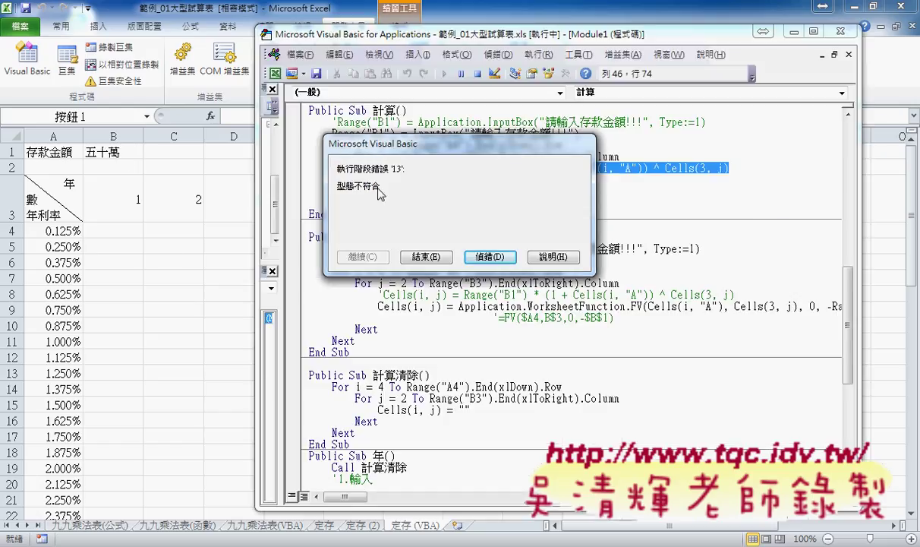
- Jump to the failing code line, inspect the variable values, and reset the halted macro
left_click(468, 256)
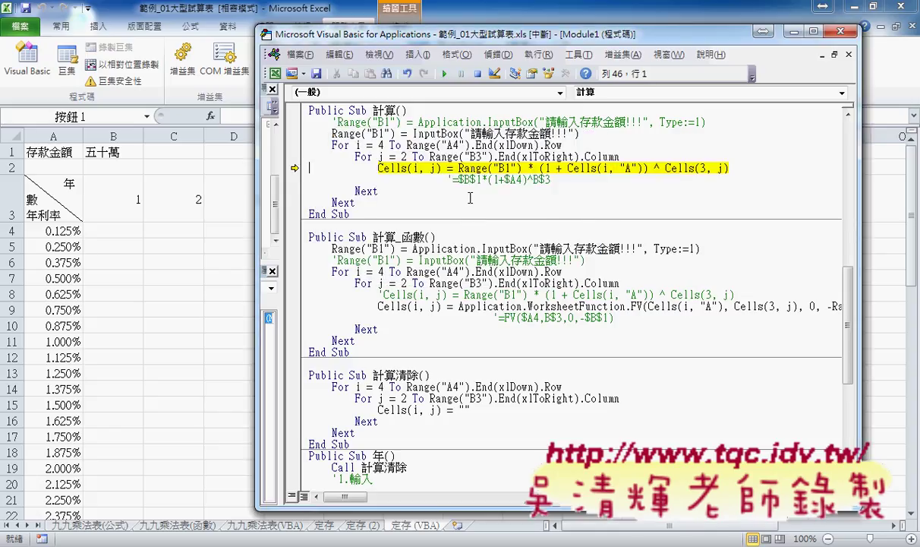
mouse_move(472, 169)
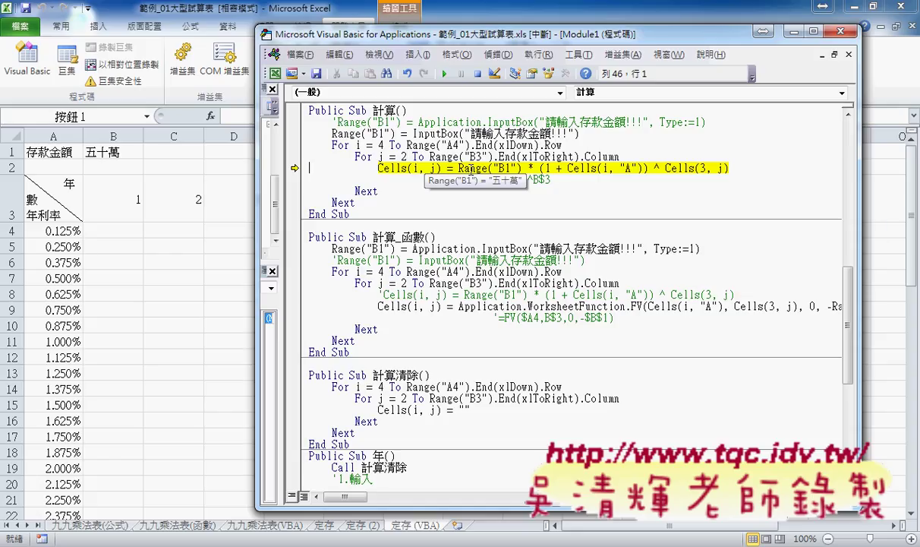
mouse_move(579, 168)
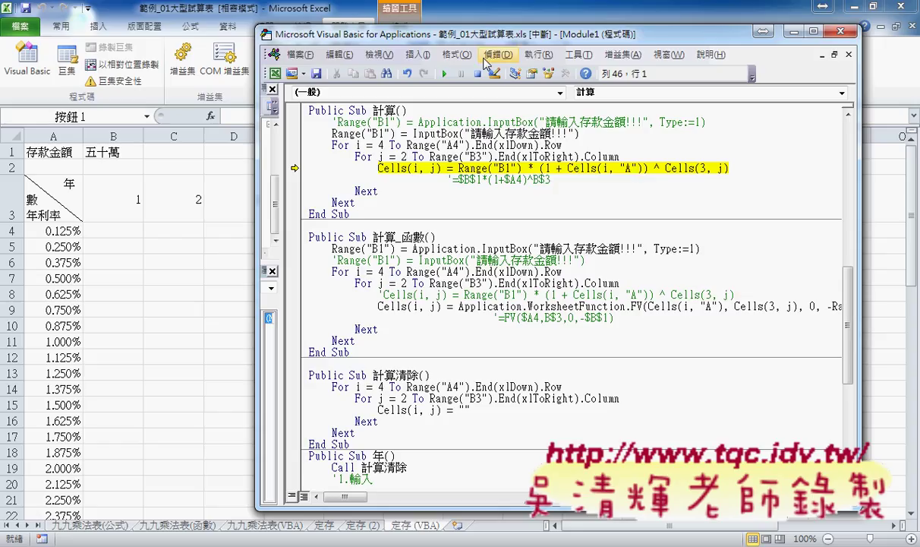
left_click(445, 74)
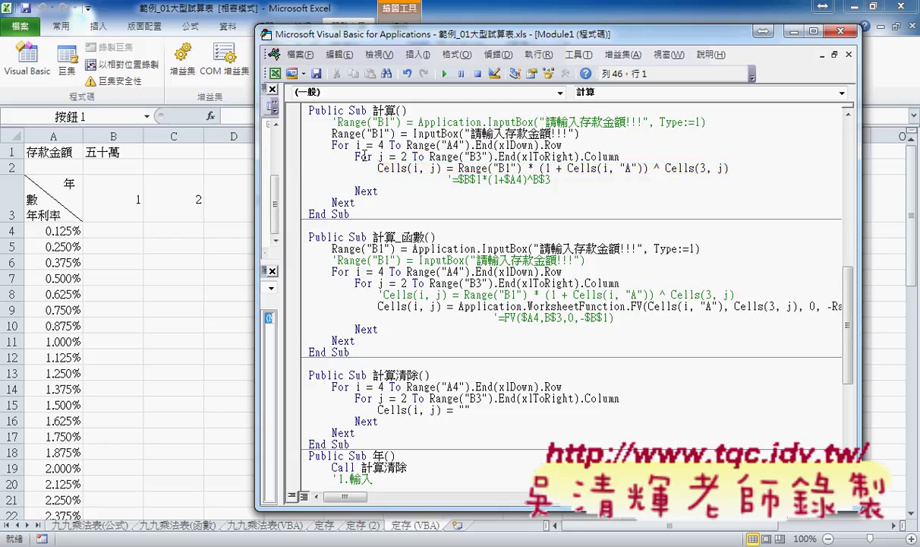
- Comment out the plain InputBox line and uncomment the Application.InputBox line
left_click_drag(580, 134, 328, 133)
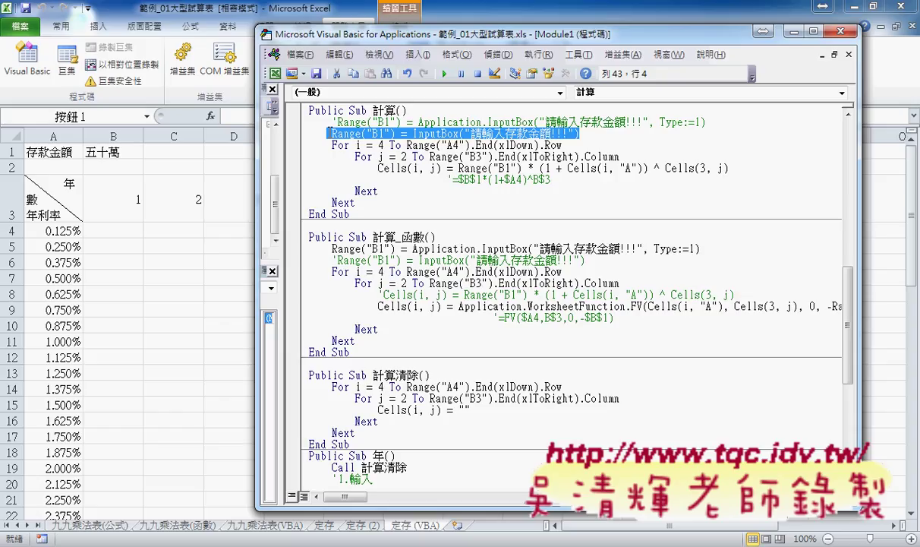
left_click(327, 134)
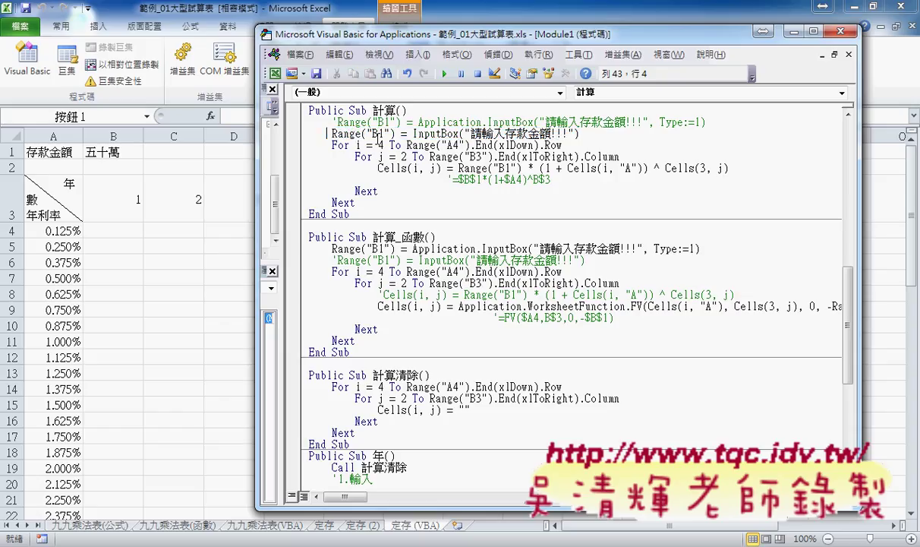
left_click(334, 133)
type("ㄘ")
type("'")
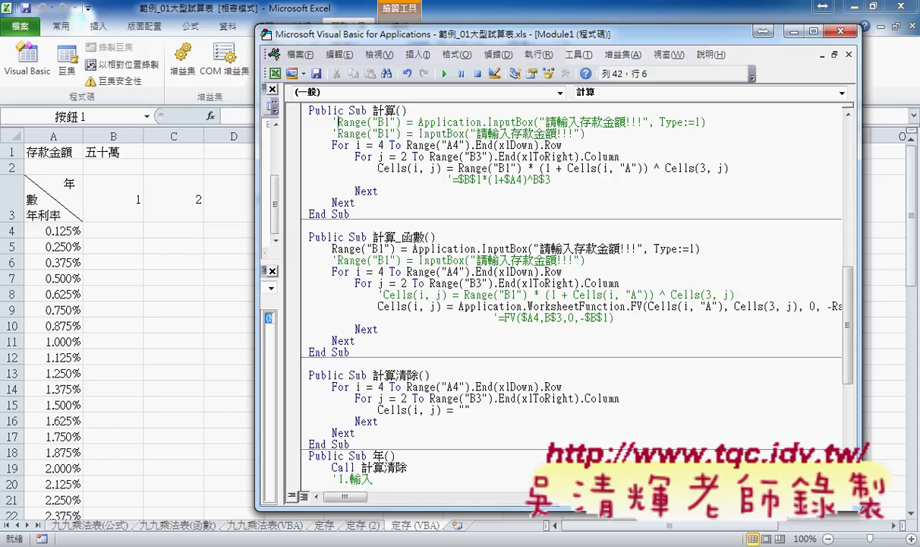
key("Up")
key("BackSpace")
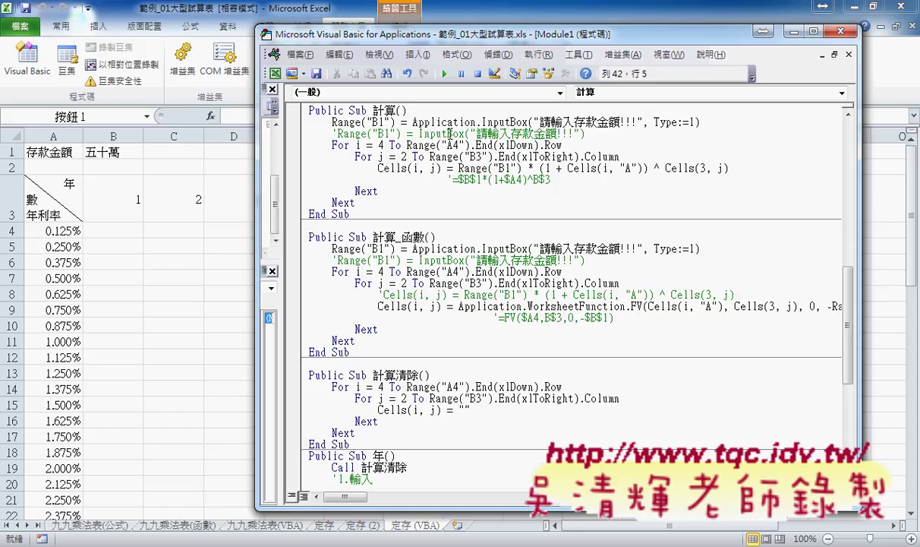
- Highlight the Application prefix and the Type:=1 argument on the active prompt line
left_click_drag(419, 133, 466, 133)
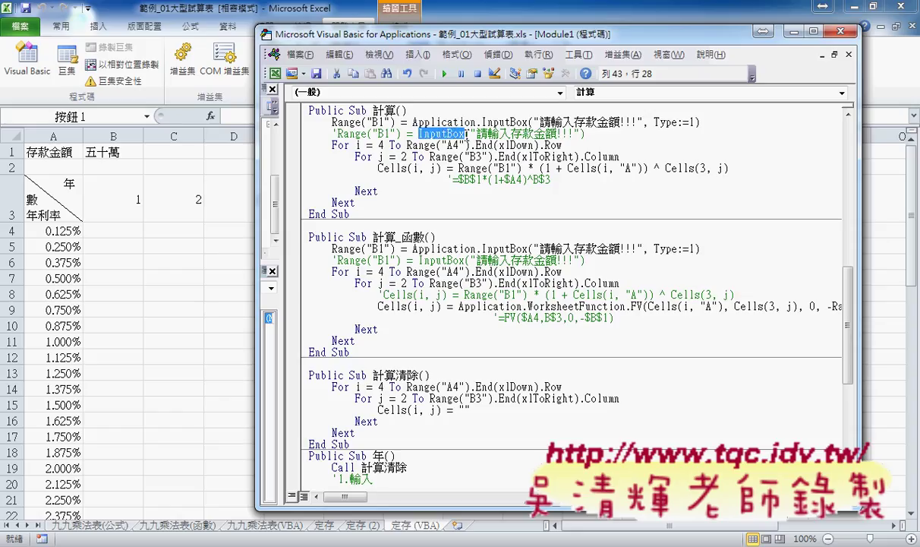
left_click_drag(412, 122, 479, 124)
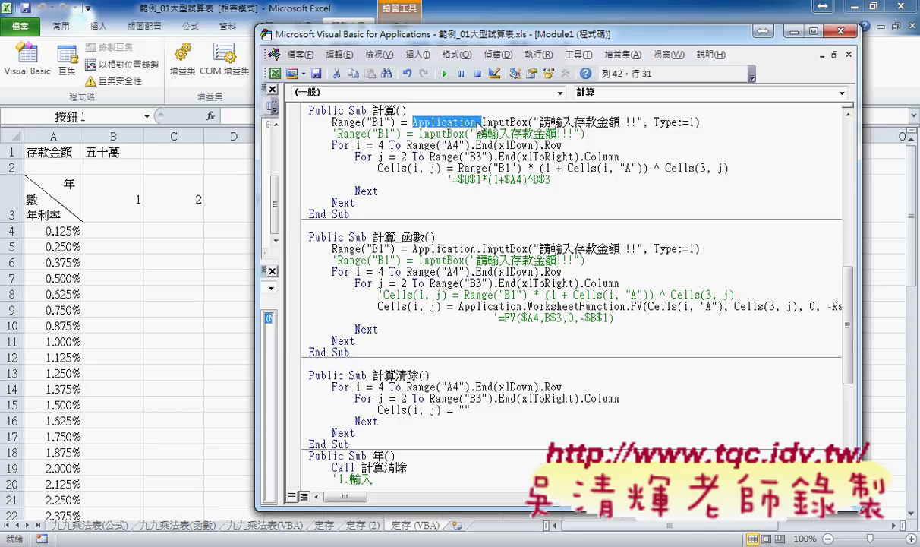
left_click(644, 122)
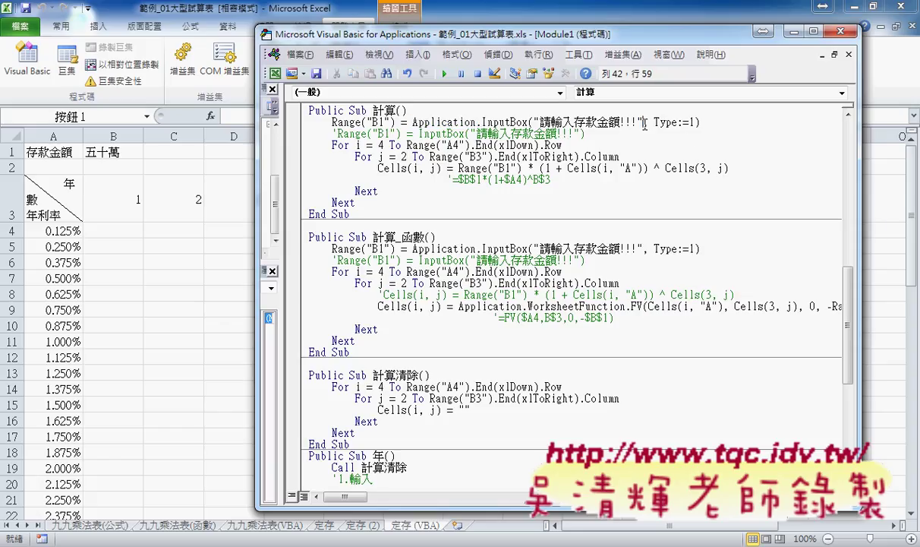
mouse_move(644, 122)
left_mouse_down()
mouse_move(678, 122)
mouse_move(644, 122)
left_mouse_up()
left_click(678, 122)
- Open Excel Help for the InputBox method with F1 from the Application.InputBox line
left_click(696, 123)
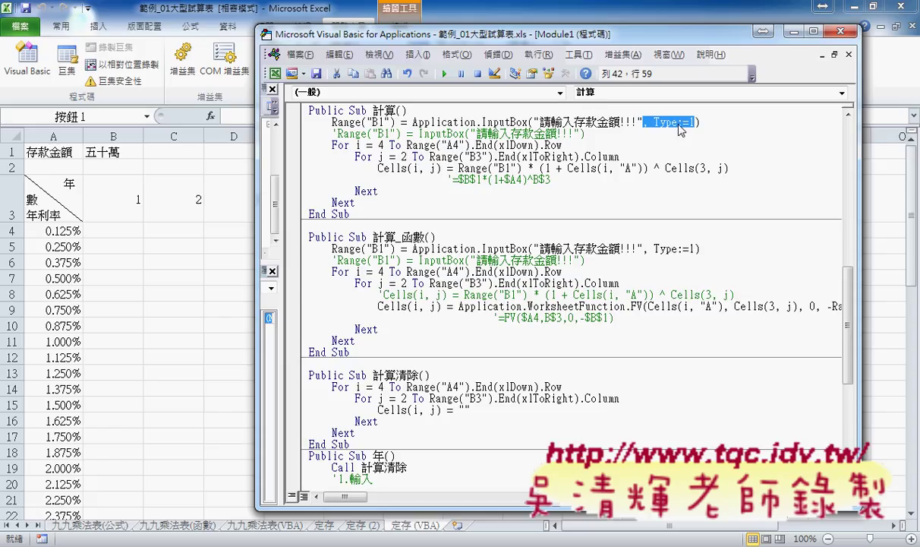
left_click(510, 122)
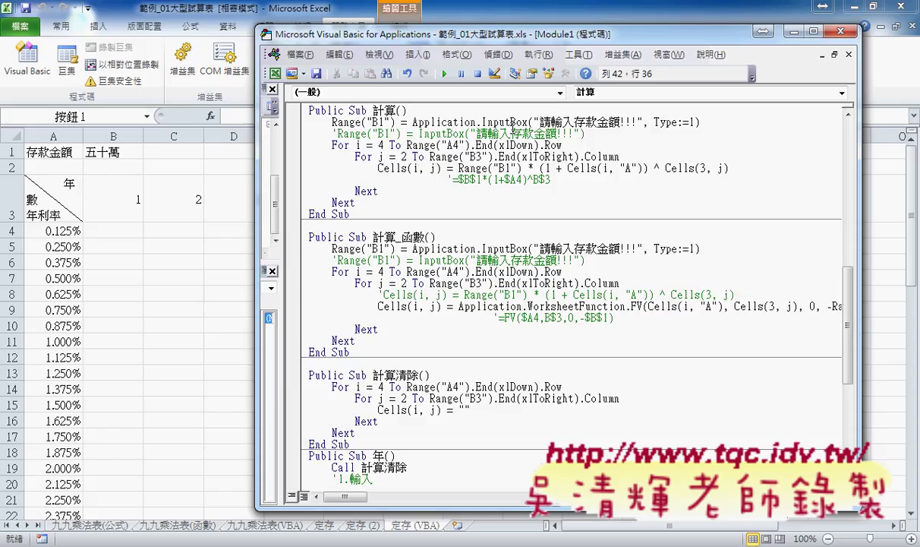
key("F1")
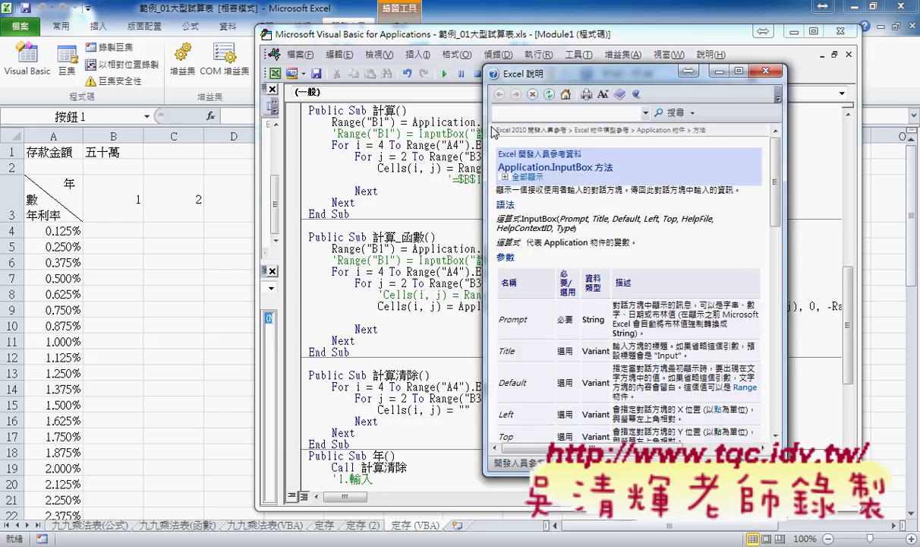
- Scroll Help to the Type parameter and highlight values 0 formula, 1 number, 2 text
left_click_drag(520, 74, 603, 54)
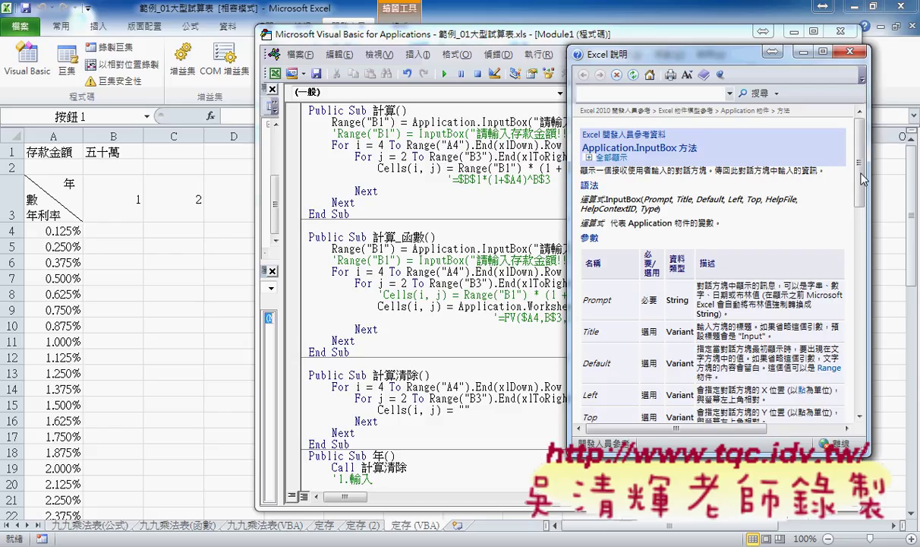
scroll(647, 296, "down", 5)
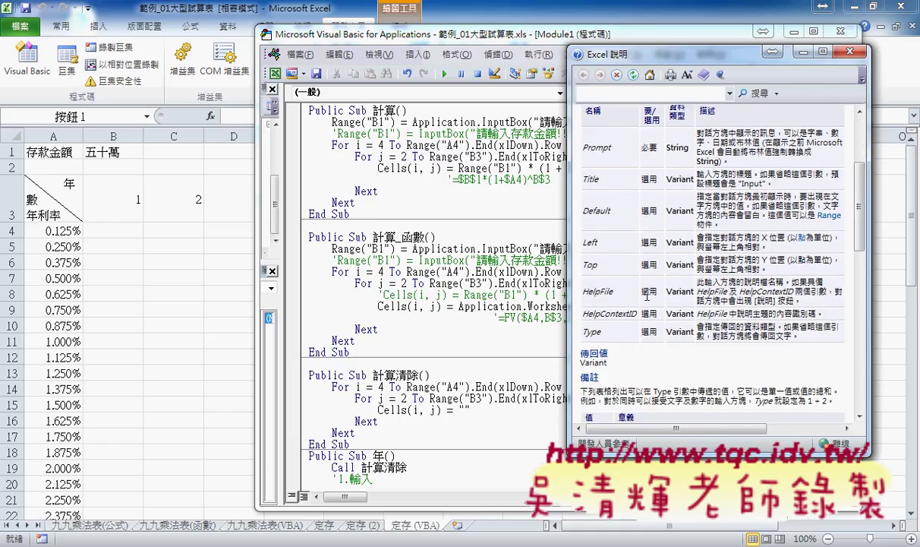
double_click(592, 332)
scroll(863, 242, "down", 5)
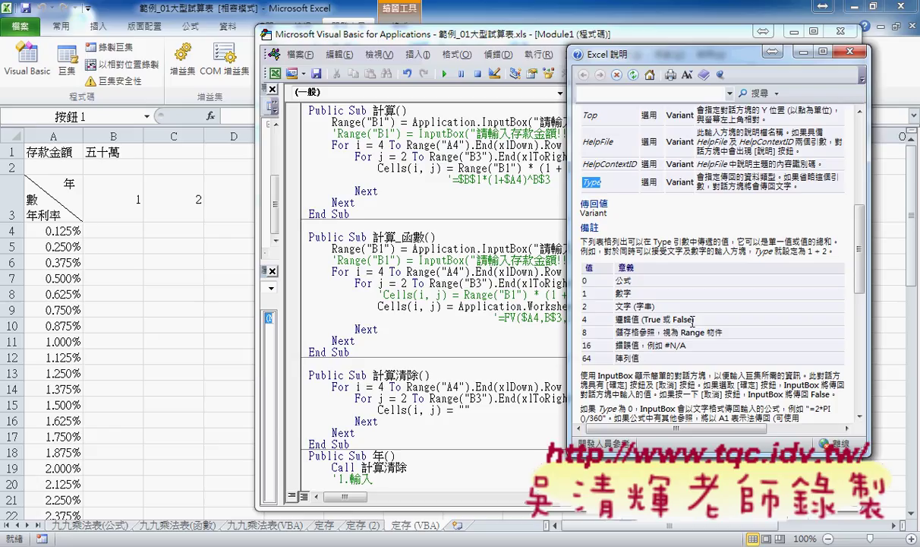
left_click_drag(631, 293, 584, 296)
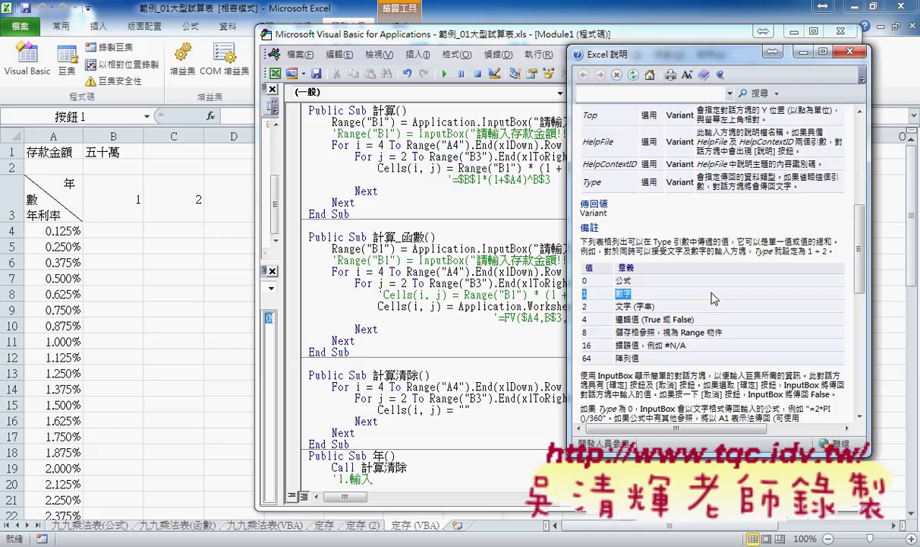
left_click_drag(596, 303, 555, 291)
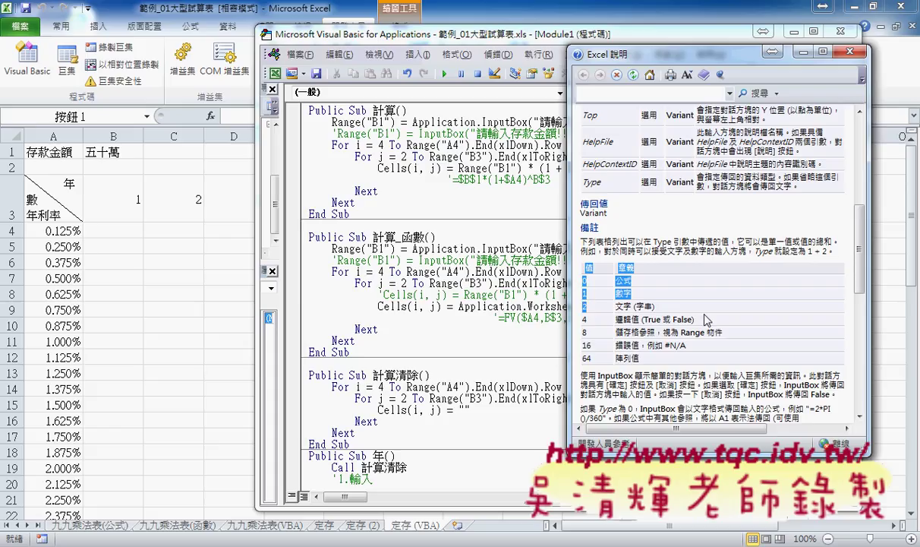
mouse_move(653, 306)
left_mouse_down()
mouse_move(591, 314)
mouse_move(556, 298)
left_mouse_up()
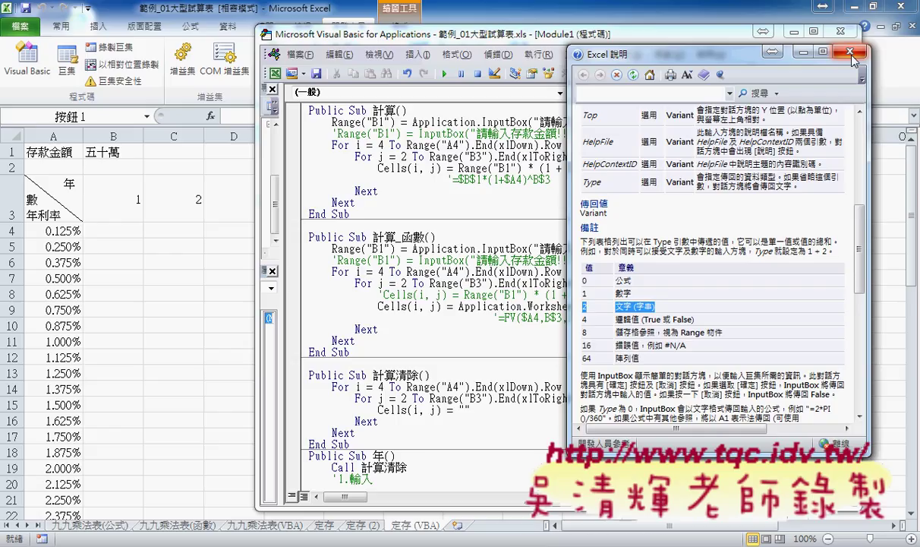
- Rerun 計算, see 五十萬 rejected as an invalid number, then enter 500000 to fill the table
left_click(851, 56)
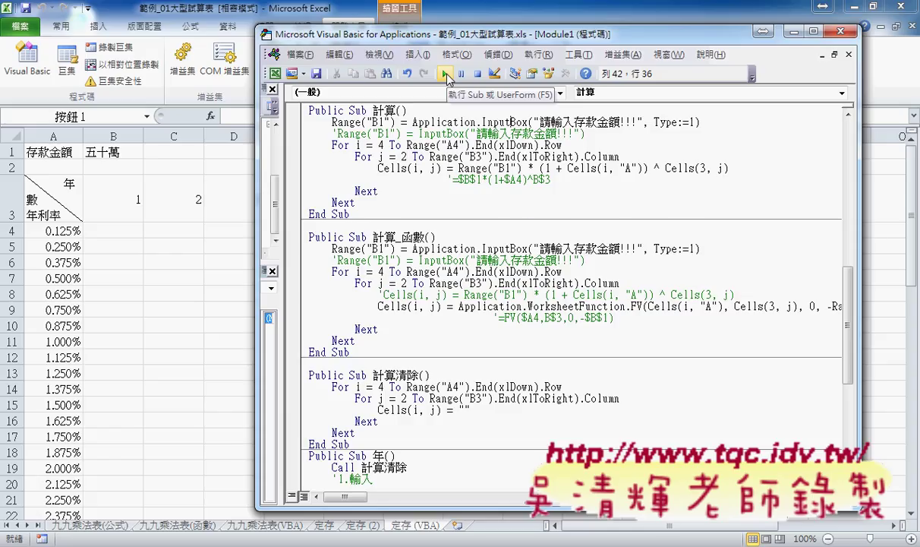
left_click(447, 78)
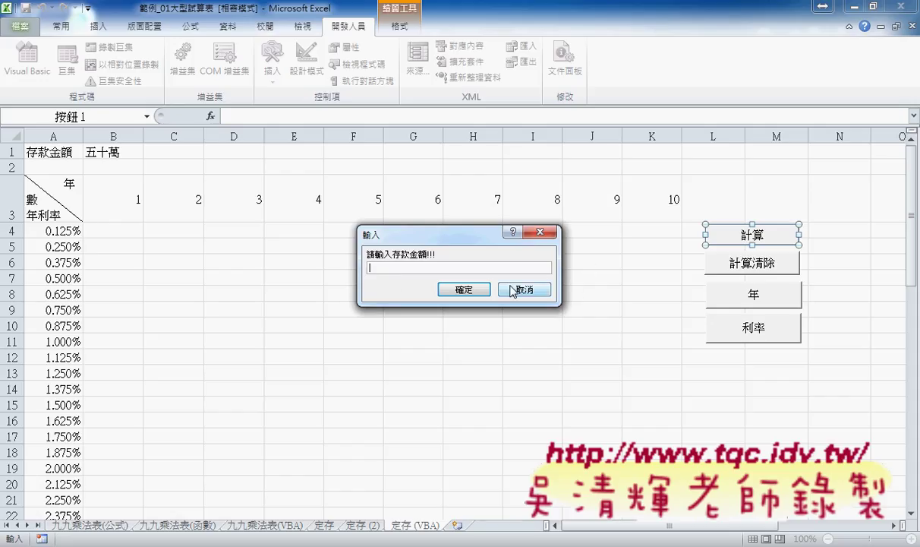
type("ㄨ")
type("五")
type("十")
type("萬")
left_click(468, 291)
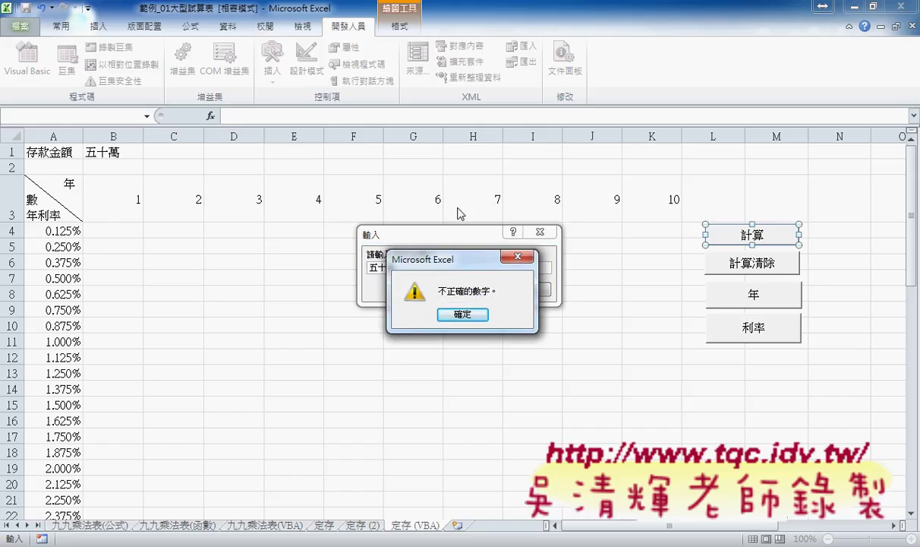
left_click(463, 314)
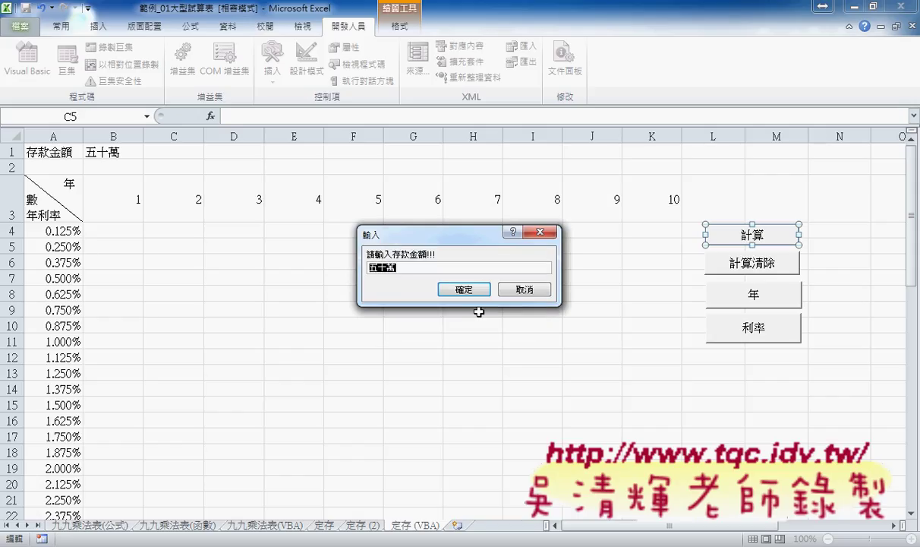
type("5000")
type("00")
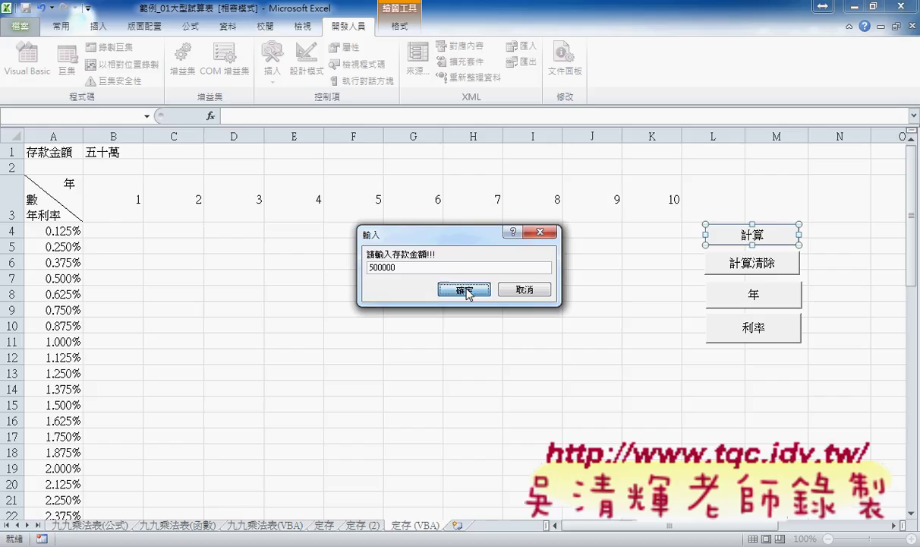
left_click(465, 290)
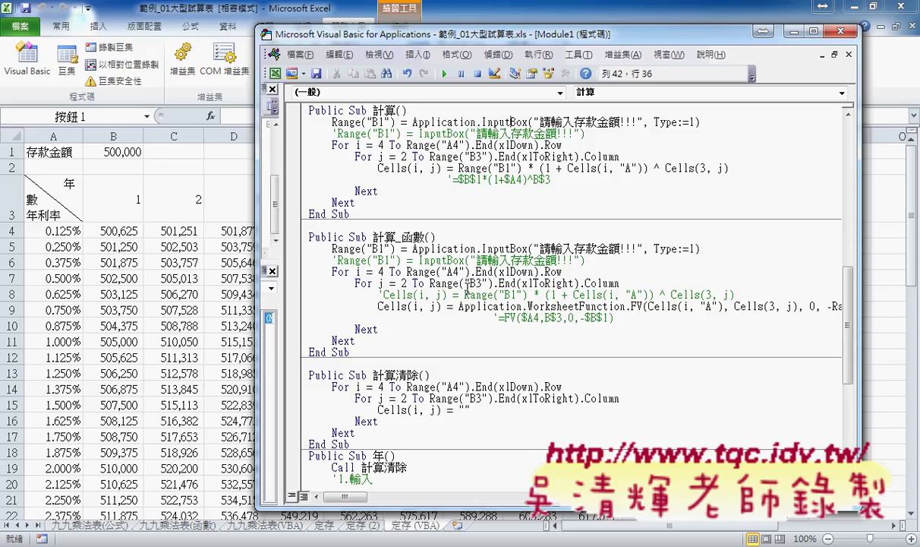
- Highlight Application.InputBox, Type:=1 and the commented plain InputBox, then close the VBA editor
left_click_drag(481, 122, 411, 121)
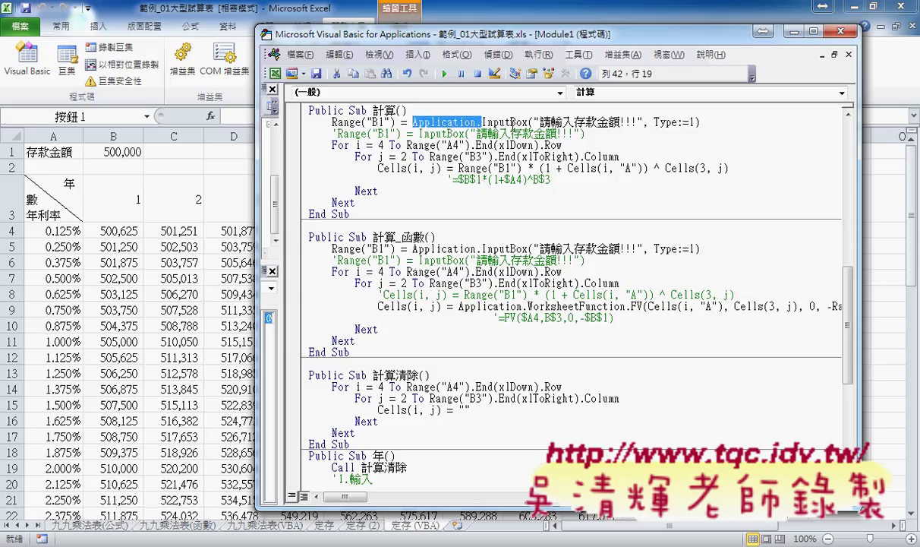
left_click_drag(644, 121, 695, 123)
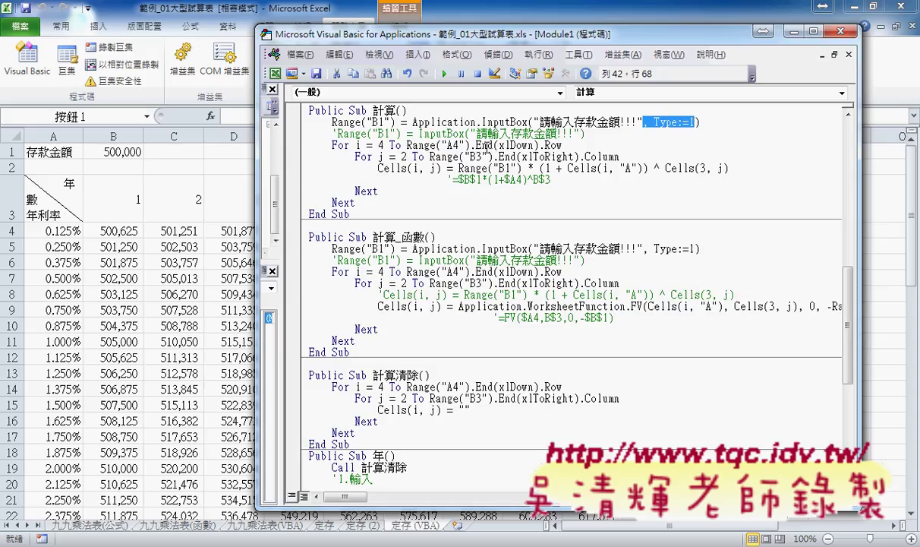
left_click_drag(419, 134, 465, 135)
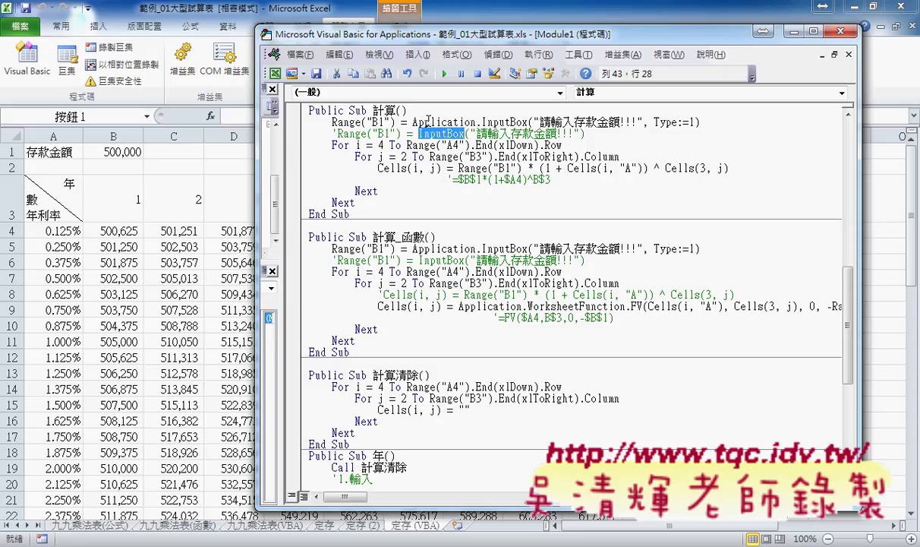
left_click_drag(413, 122, 529, 122)
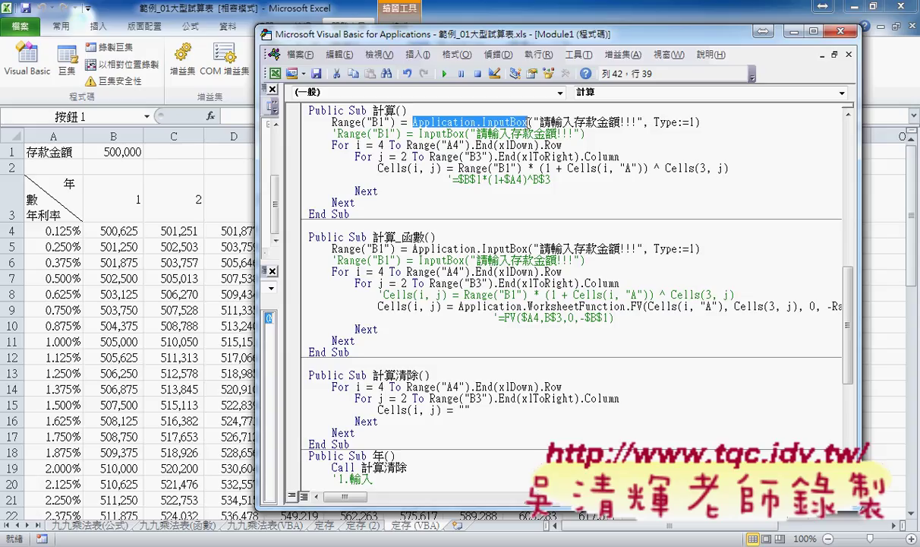
left_click(173, 244)
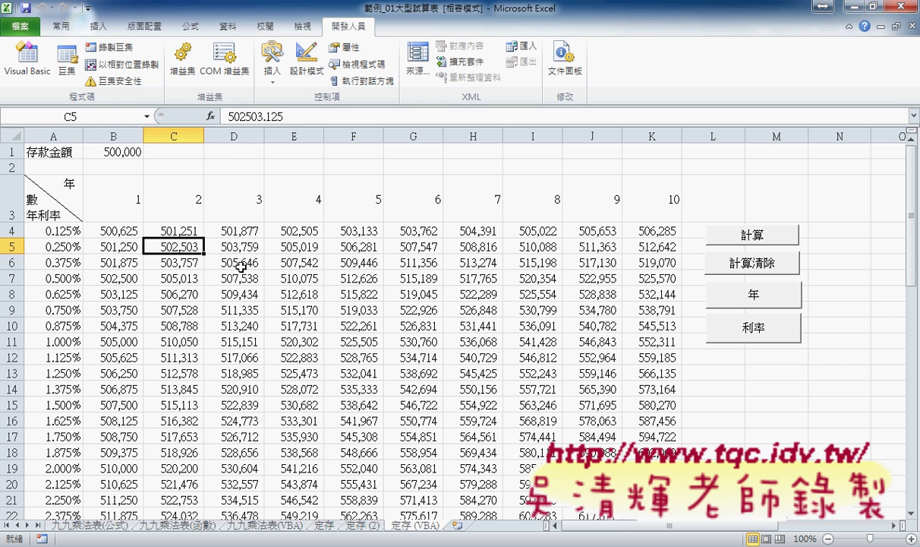